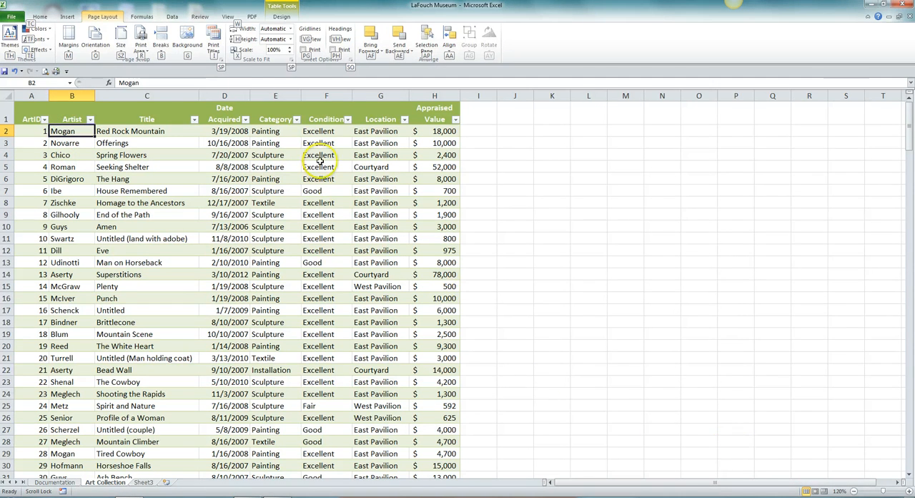
- Sort the art table by the Artist column from A to Z and return to cell A1
{"action": "left_click", "coordinate": [172, 18]}
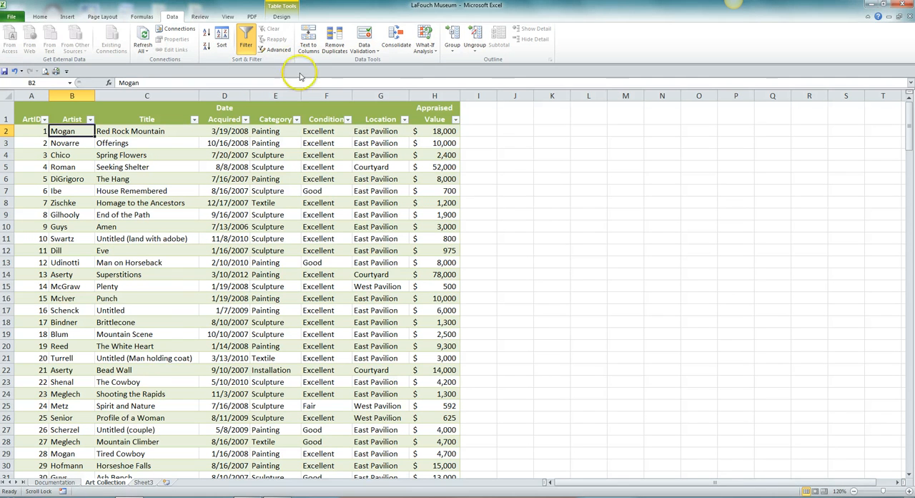
{"action": "left_click", "coordinate": [207, 37]}
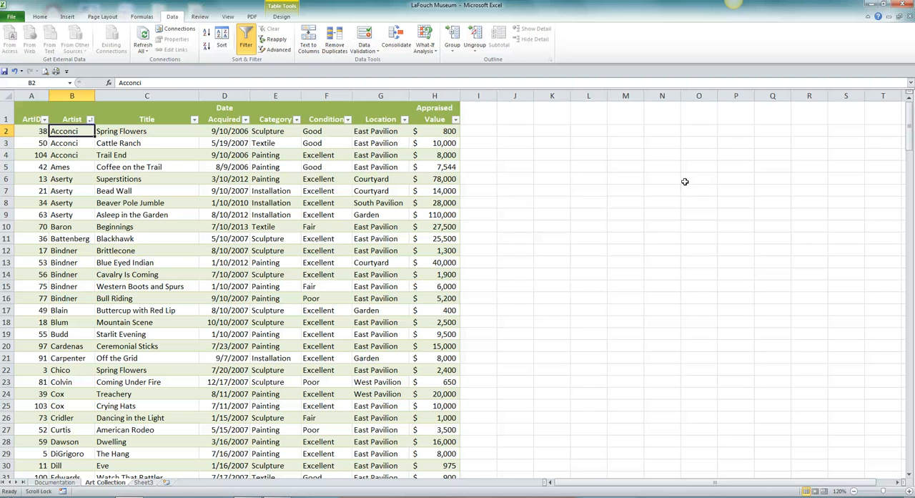
{"action": "key", "text": "ctrl+Home"}
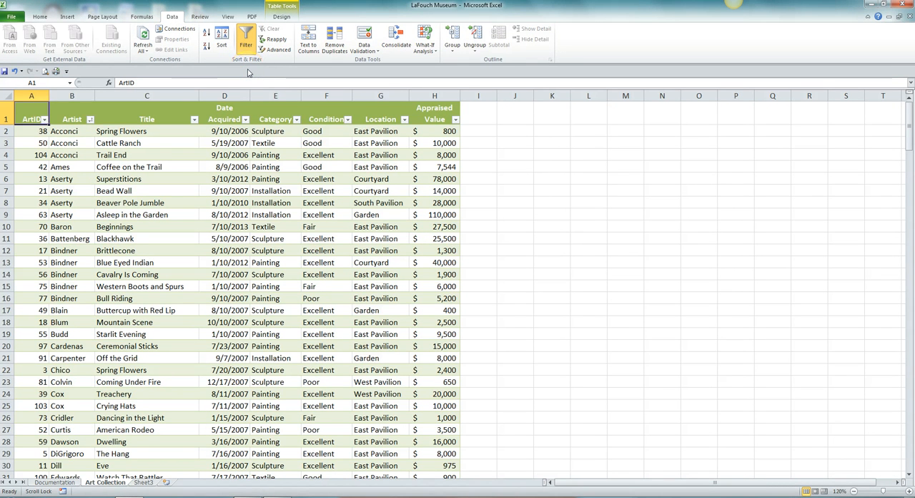
- Set up a custom sort of the table with Location as the first level, sorted on Values from A to Z
{"action": "left_click", "coordinate": [222, 46]}
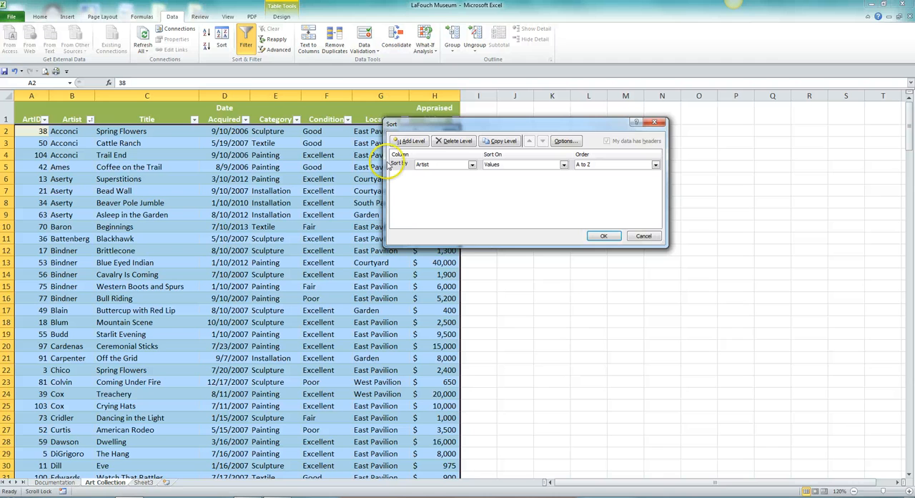
{"action": "left_click", "coordinate": [472, 165]}
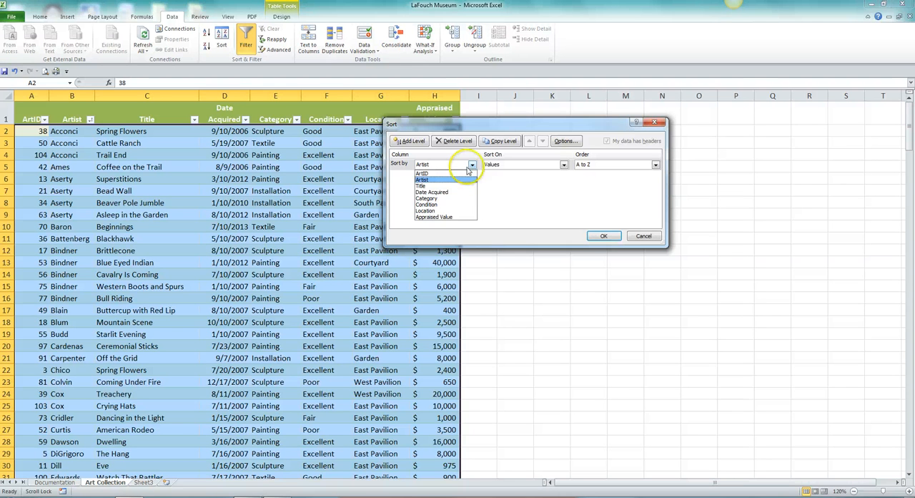
{"action": "left_click", "coordinate": [434, 211]}
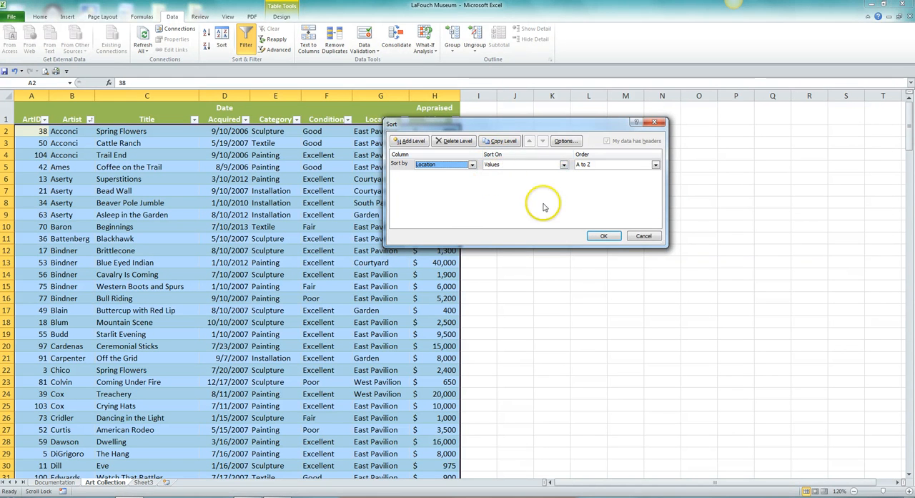
{"action": "left_click", "coordinate": [565, 165]}
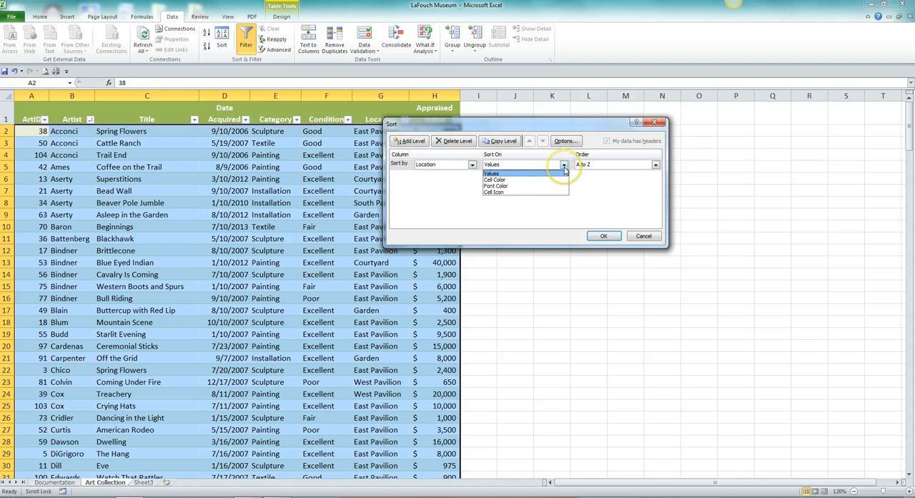
{"action": "left_click", "coordinate": [492, 174]}
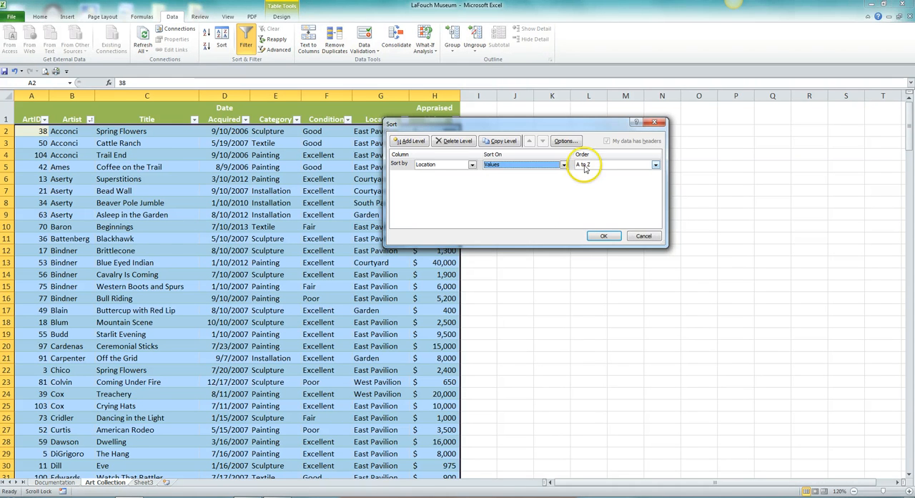
{"action": "left_click", "coordinate": [656, 165]}
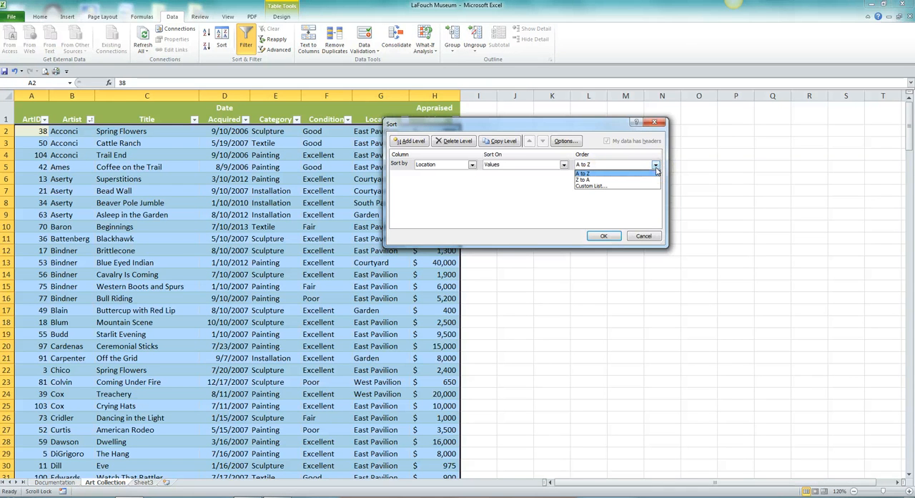
{"action": "left_click", "coordinate": [581, 173]}
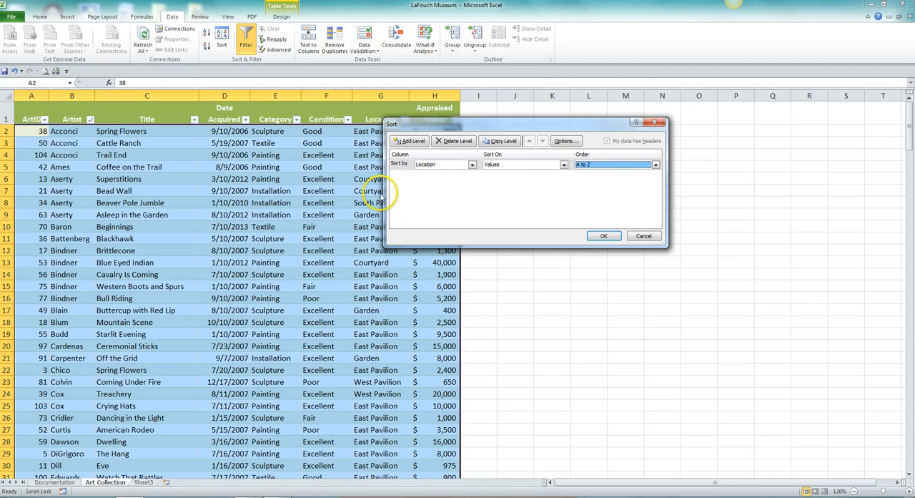
- Add a second sort level on the Artist column
{"action": "left_click", "coordinate": [412, 141]}
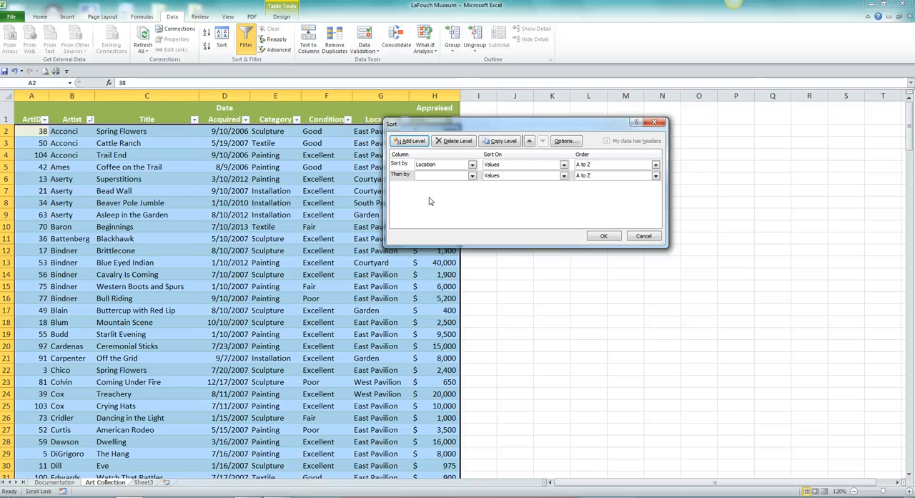
{"action": "left_click", "coordinate": [472, 175]}
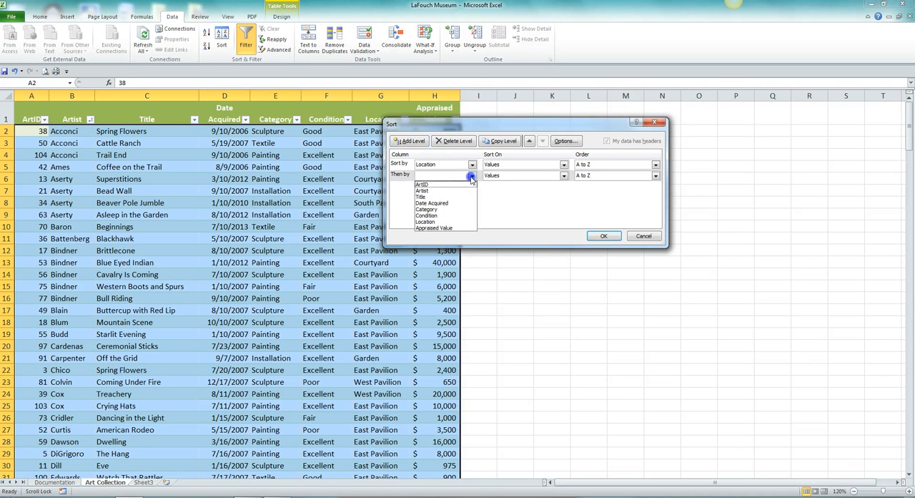
{"action": "left_click", "coordinate": [421, 190]}
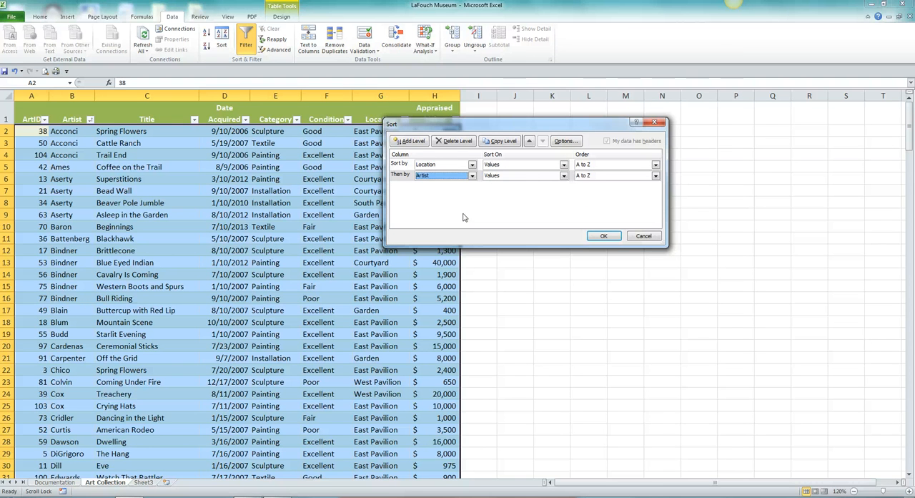
- Add a third sort level on Date Acquired, ordered Newest to Oldest
{"action": "left_click", "coordinate": [417, 140]}
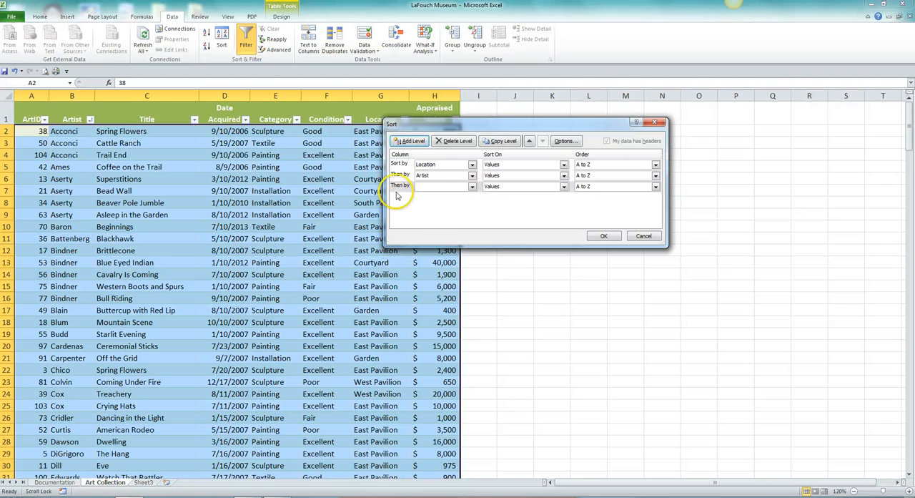
{"action": "left_click", "coordinate": [472, 187]}
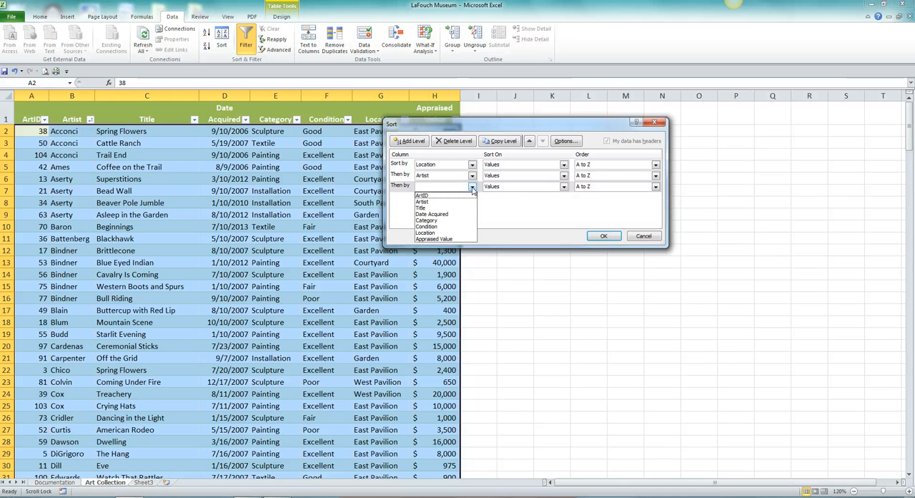
{"action": "left_click", "coordinate": [434, 214]}
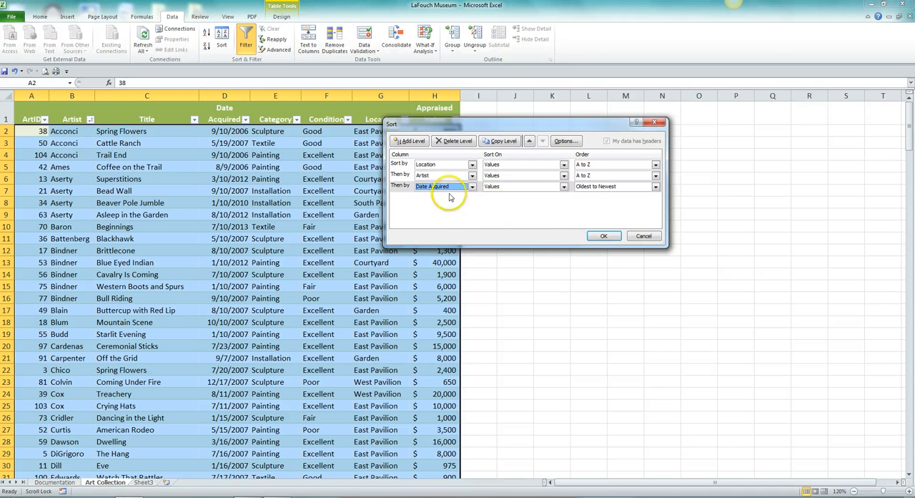
{"action": "left_click", "coordinate": [655, 187]}
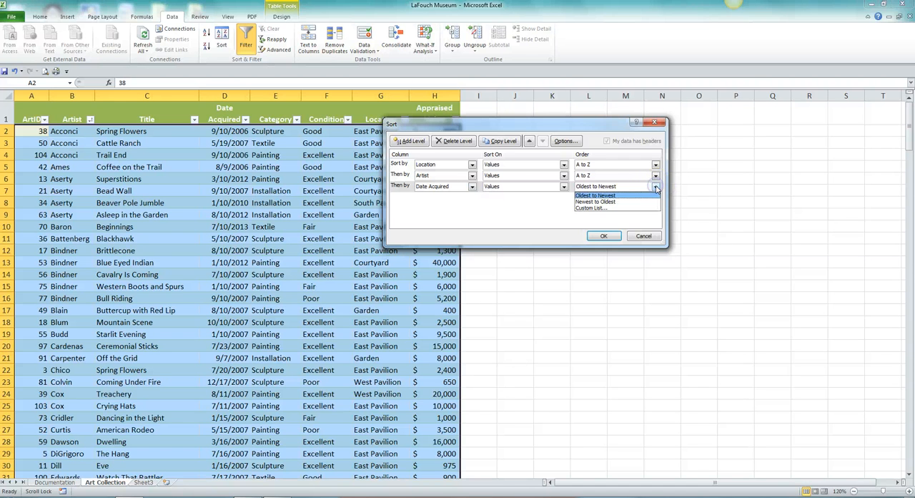
{"action": "left_click", "coordinate": [611, 202]}
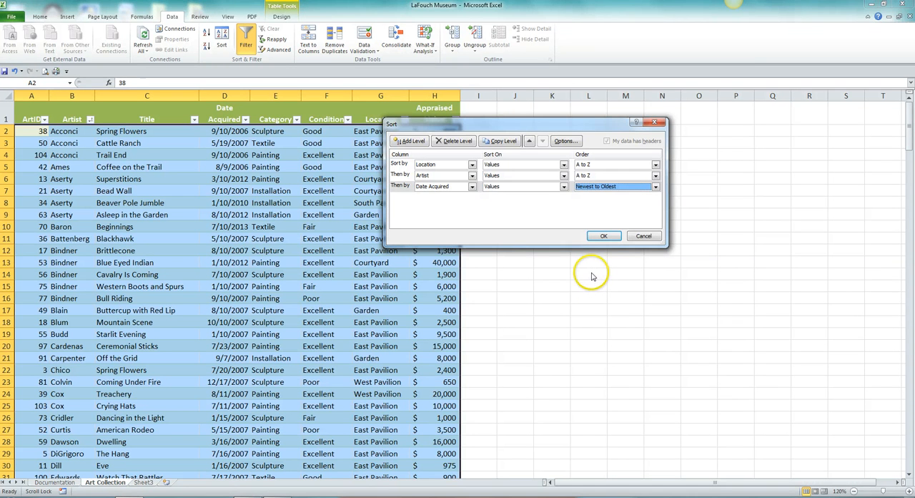
- Apply the three-level sort and highlight rows 8 to 10 to check their date order
{"action": "left_click", "coordinate": [607, 236]}
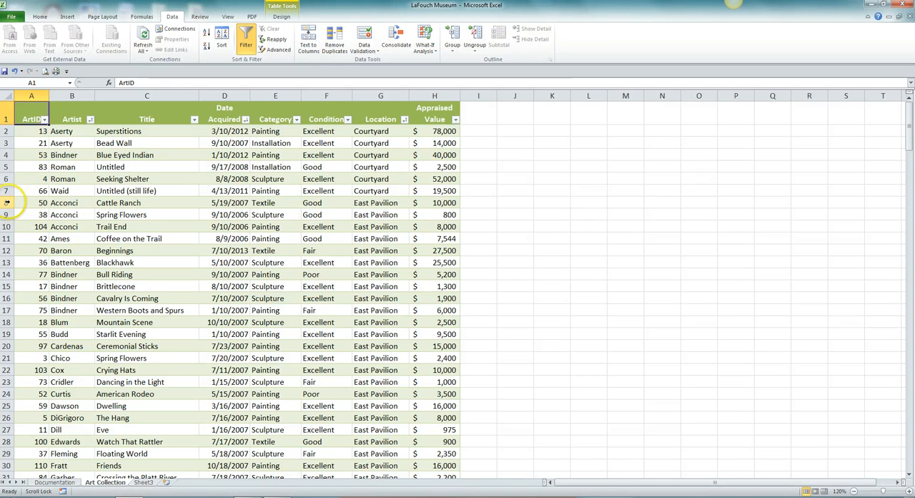
{"action": "left_click_drag", "start_coordinate": [6, 202], "coordinate": [8, 223]}
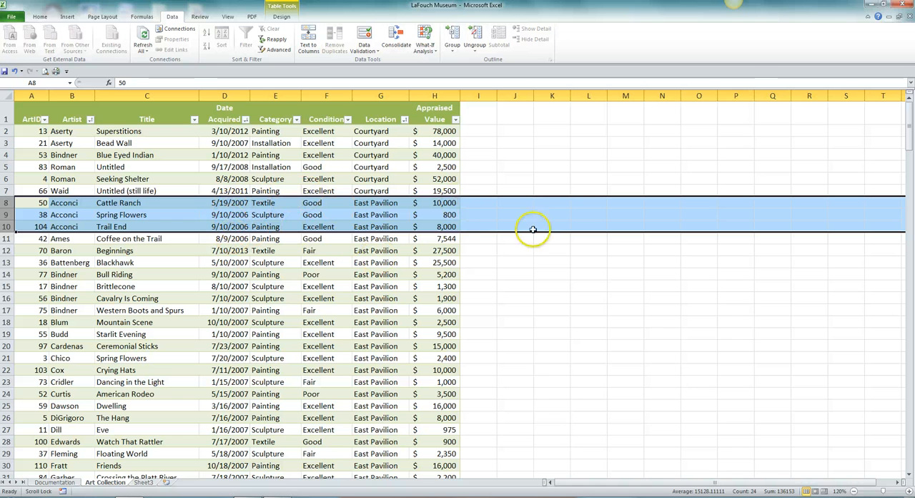
{"action": "left_click", "coordinate": [490, 248]}
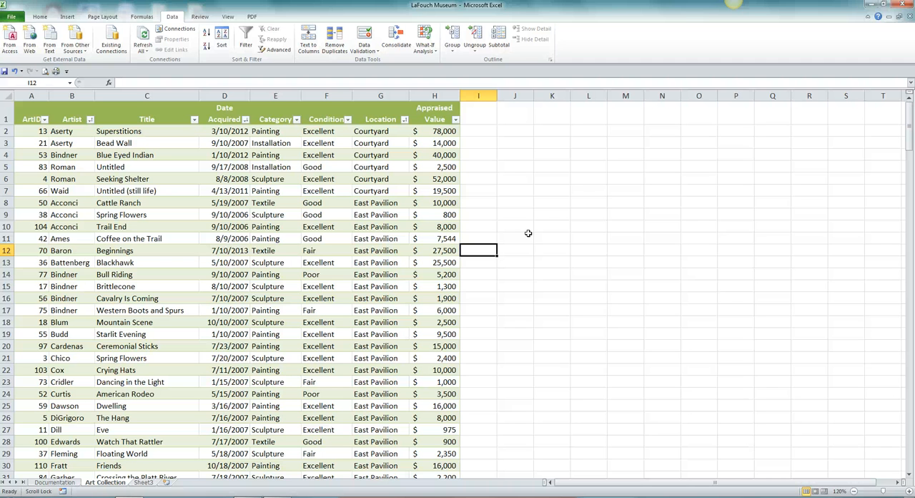
- Sort the table by the Condition column from A to Z and review the order down to the last record
{"action": "left_click", "coordinate": [320, 133]}
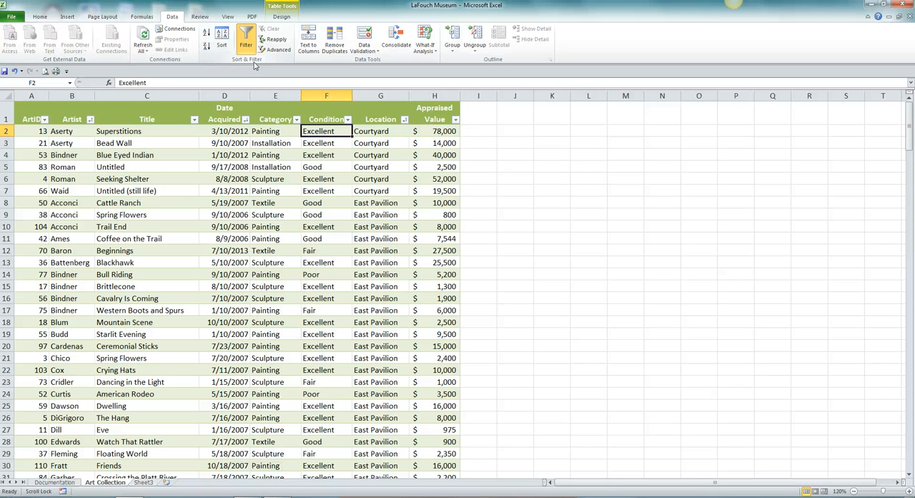
{"action": "left_click", "coordinate": [206, 34]}
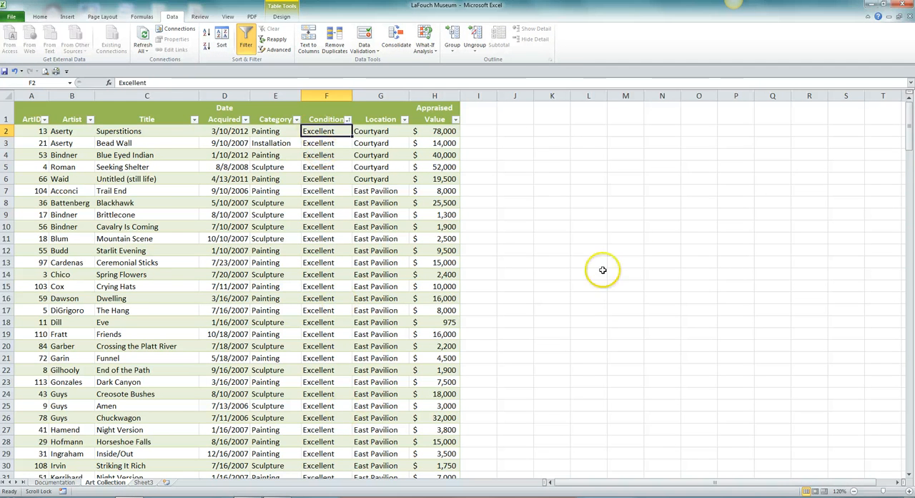
{"action": "scroll", "coordinate": [633, 254], "scroll_direction": "down", "scroll_amount": 3}
{"action": "scroll", "coordinate": [593, 297], "scroll_direction": "down", "scroll_amount": 4}
{"action": "scroll", "coordinate": [567, 302], "scroll_direction": "down", "scroll_amount": 14}
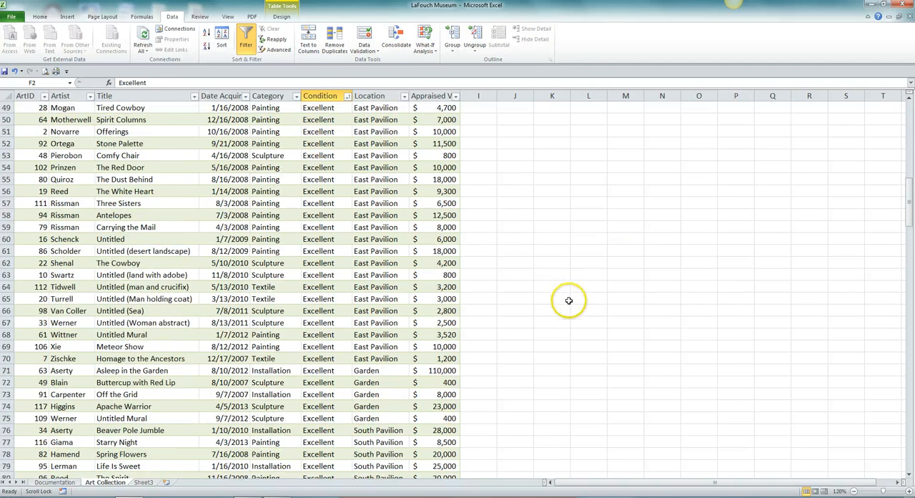
{"action": "scroll", "coordinate": [569, 298], "scroll_direction": "down", "scroll_amount": 10}
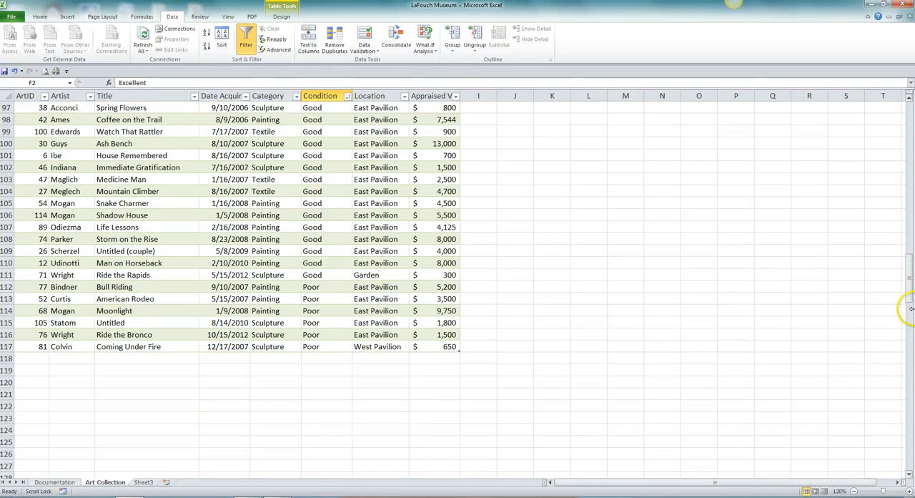
{"action": "left_click_drag", "start_coordinate": [906, 290], "coordinate": [903, 116]}
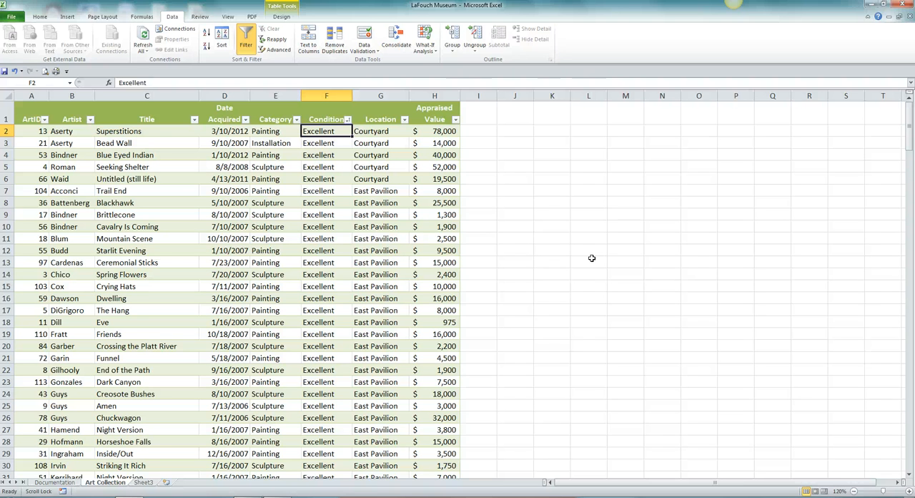
{"action": "left_click", "coordinate": [629, 203]}
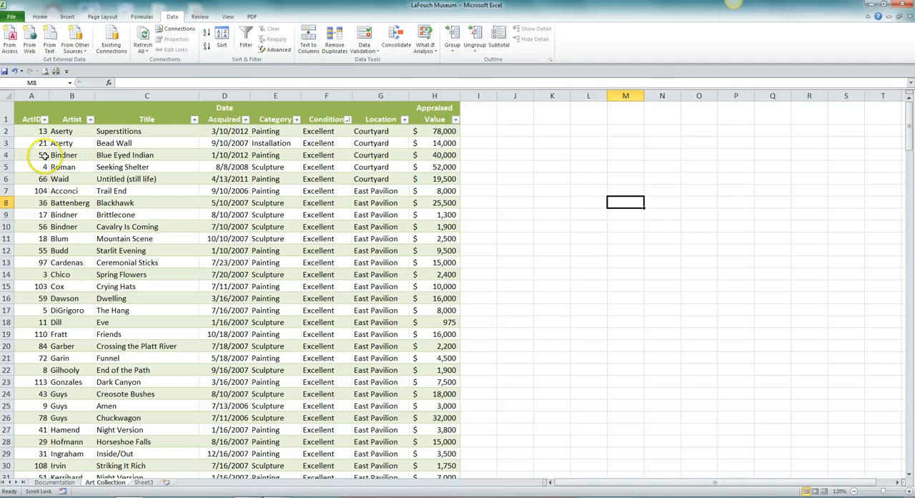
- Set up a custom sort of the table by Condition and choose Custom List as its order
{"action": "left_click", "coordinate": [31, 131]}
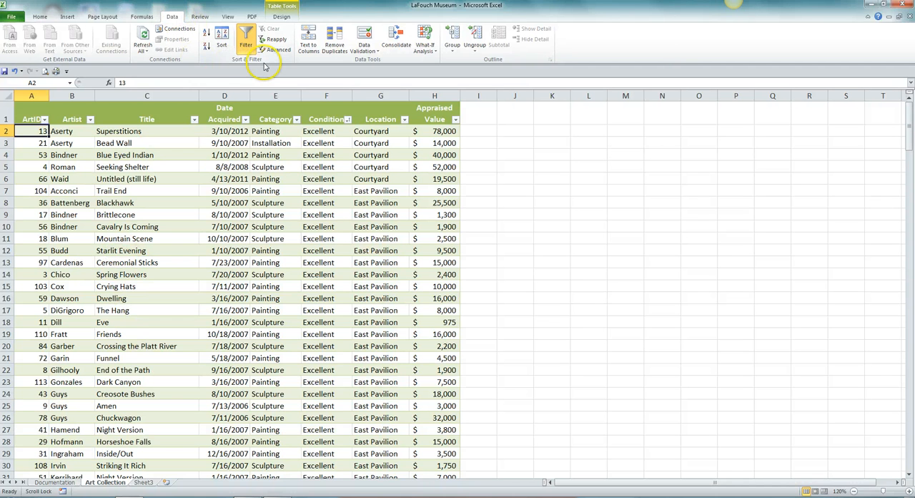
{"action": "left_click", "coordinate": [220, 44]}
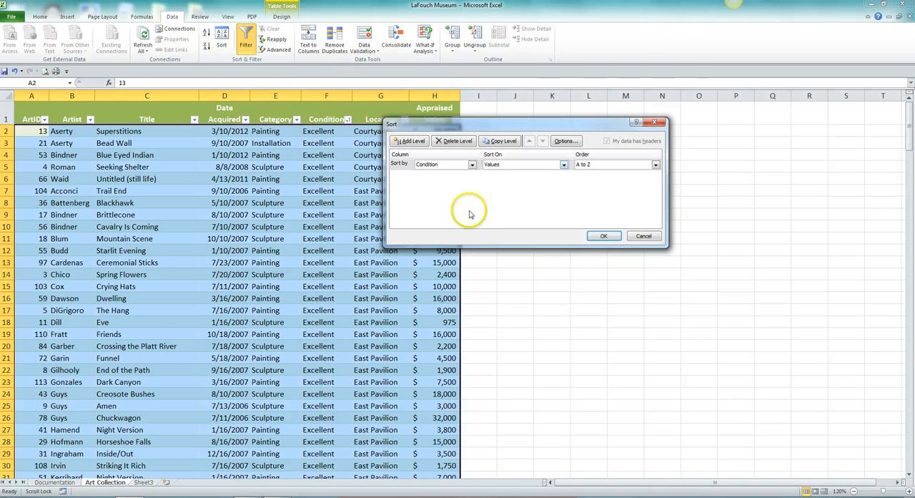
{"action": "left_click", "coordinate": [580, 323]}
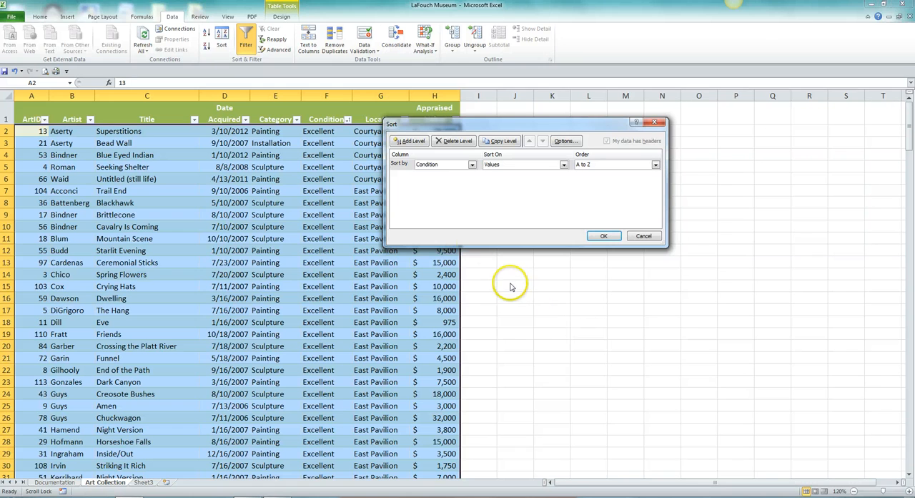
{"action": "left_click", "coordinate": [471, 165]}
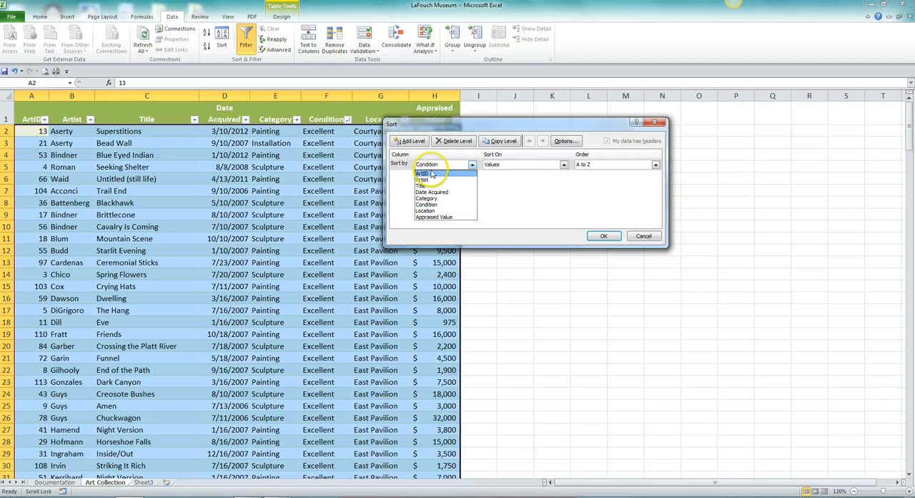
{"action": "left_click", "coordinate": [432, 204]}
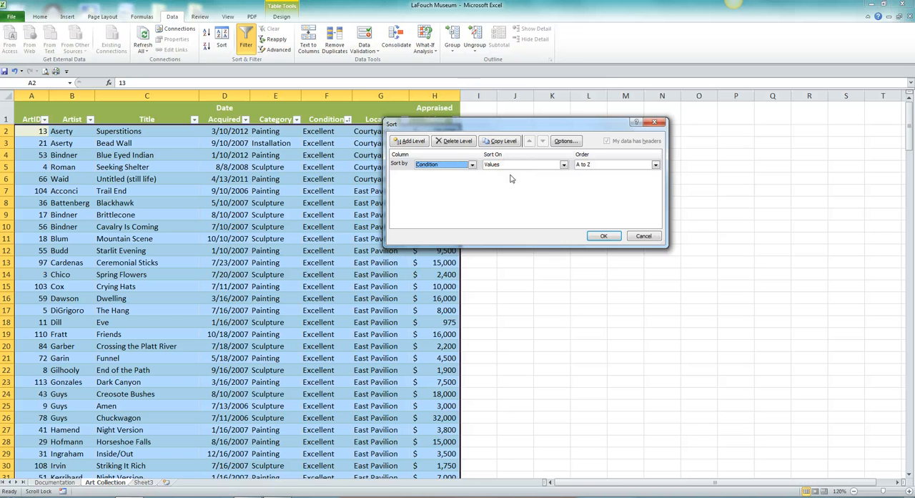
{"action": "left_click", "coordinate": [655, 166]}
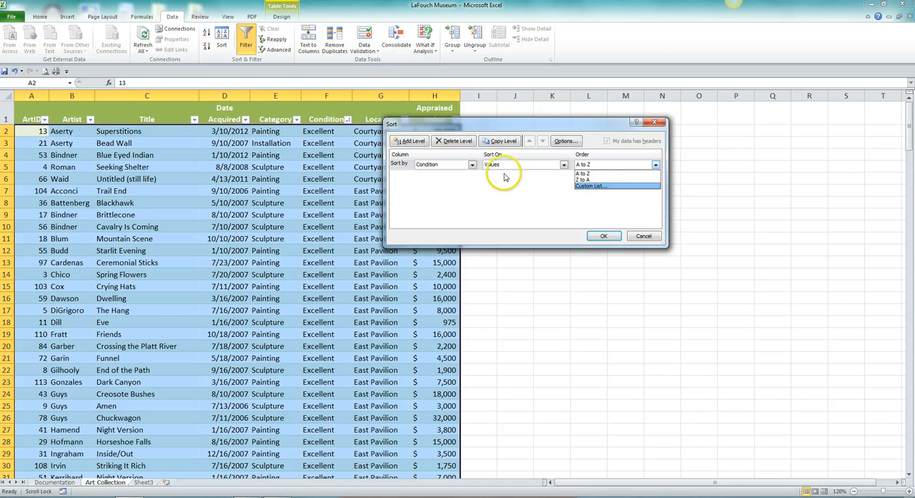
{"action": "left_click", "coordinate": [583, 186]}
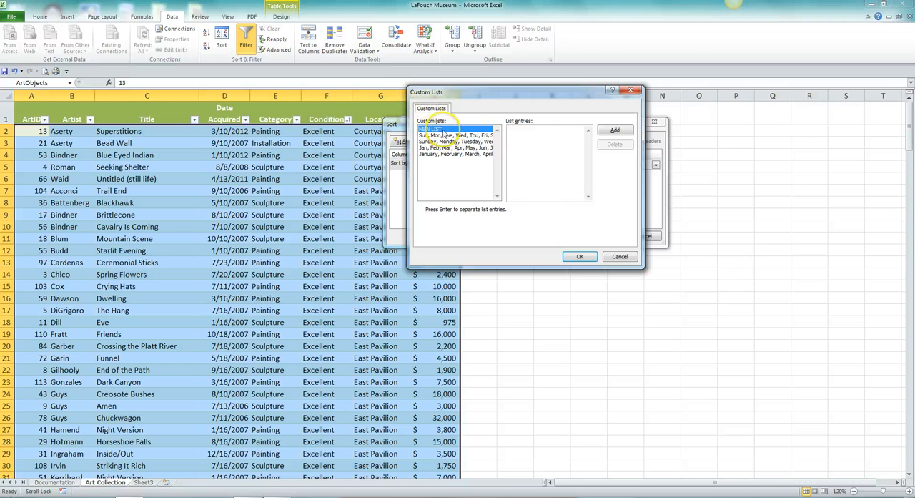
- Create a custom list with the entries Excellent, Good, Fair, Poor and use it as the Condition sort order
{"action": "left_click", "coordinate": [486, 225]}
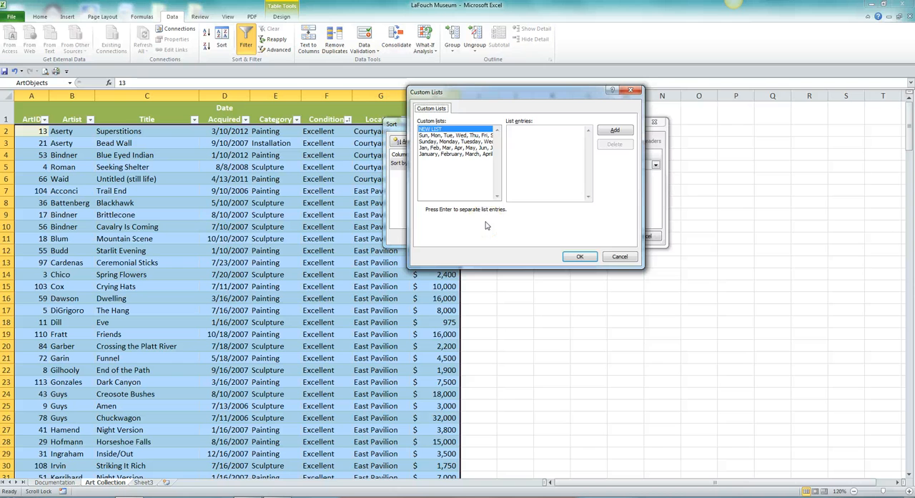
{"action": "left_click", "coordinate": [485, 182]}
{"action": "left_click", "coordinate": [519, 134]}
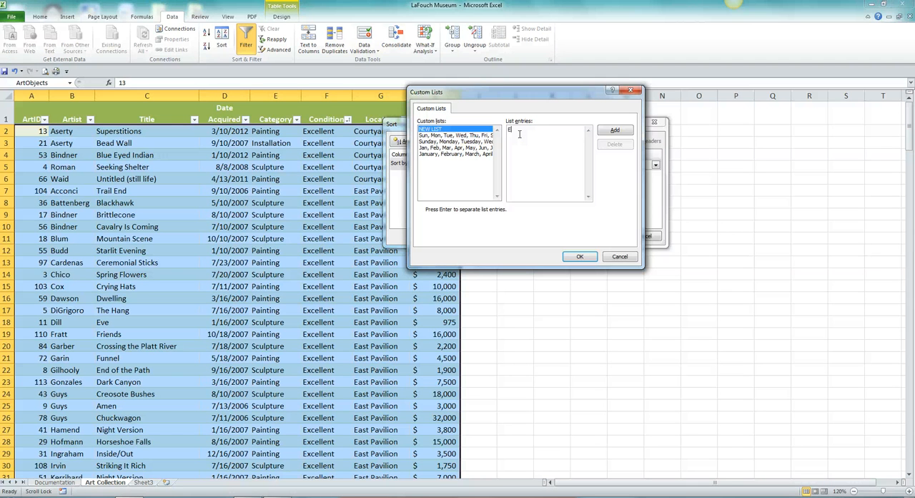
{"action": "type", "text": "Excellent"}
{"action": "key", "text": "Return"}
{"action": "type", "text": "Good"}
{"action": "key", "text": "Return"}
{"action": "type", "text": "Fair P"}
{"action": "type", "text": "oor"}
{"action": "key", "text": "Return"}
{"action": "left_click", "coordinate": [618, 132]}
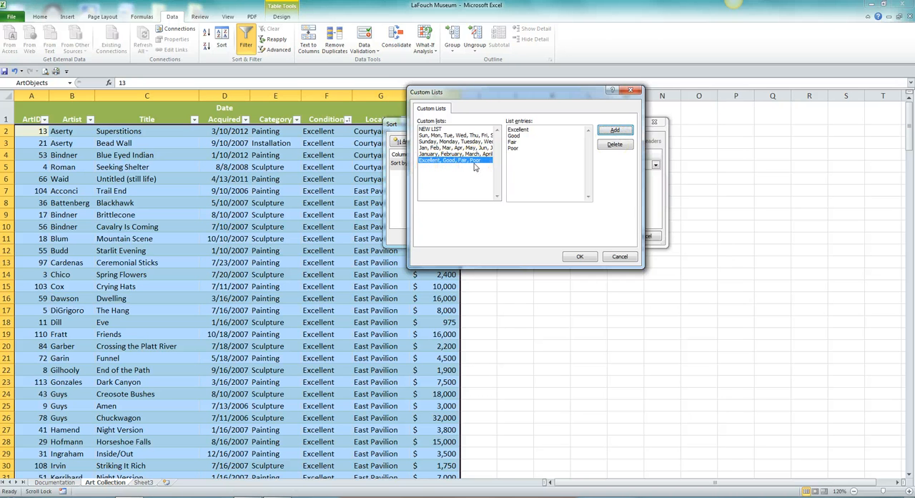
{"action": "left_click", "coordinate": [580, 256]}
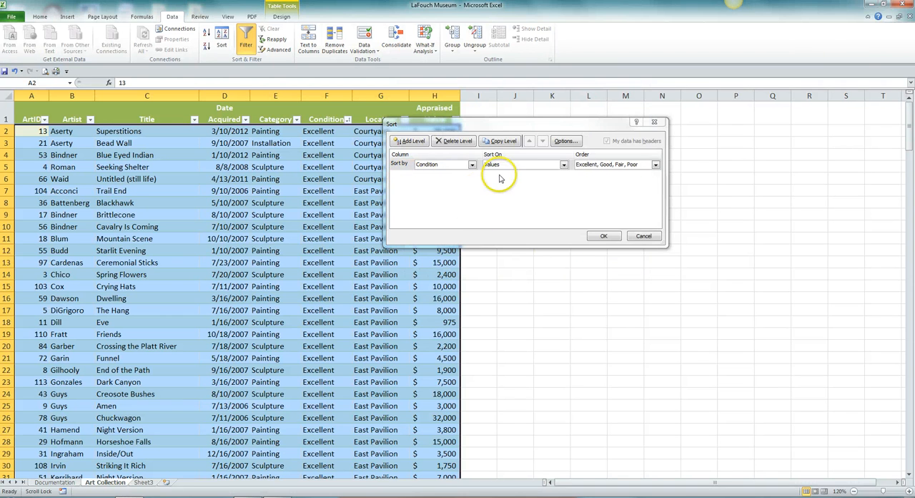
- Apply the custom-list sort and review the order of the Condition column down to the last record
{"action": "left_click", "coordinate": [606, 238]}
{"action": "scroll", "coordinate": [527, 201], "scroll_direction": "down", "scroll_amount": 10}
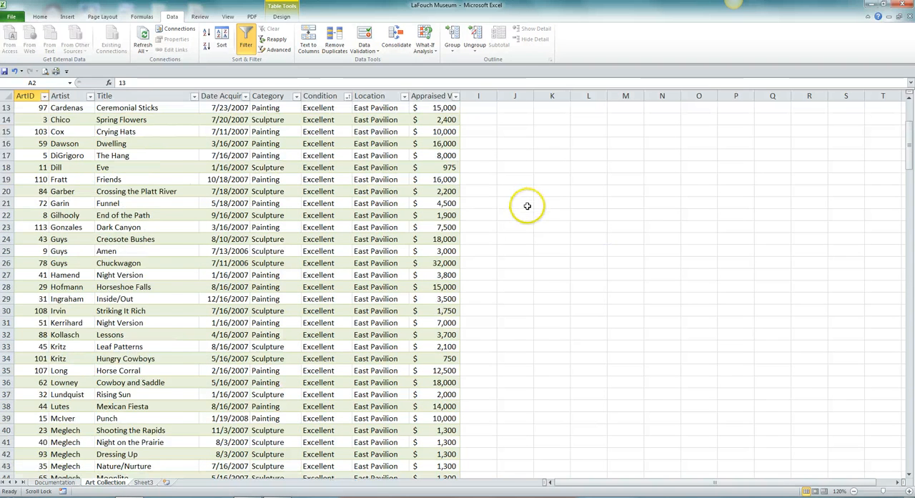
{"action": "scroll", "coordinate": [527, 207], "scroll_direction": "down", "scroll_amount": 13}
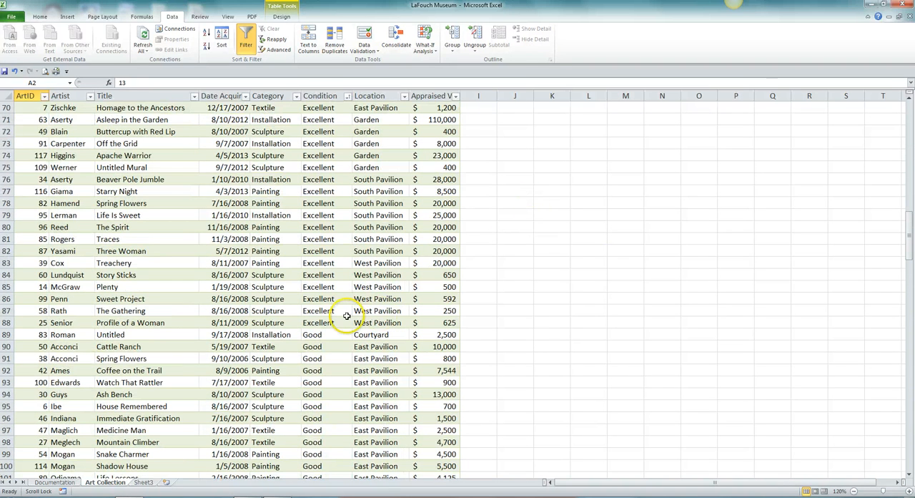
{"action": "scroll", "coordinate": [531, 262], "scroll_direction": "down", "scroll_amount": 5}
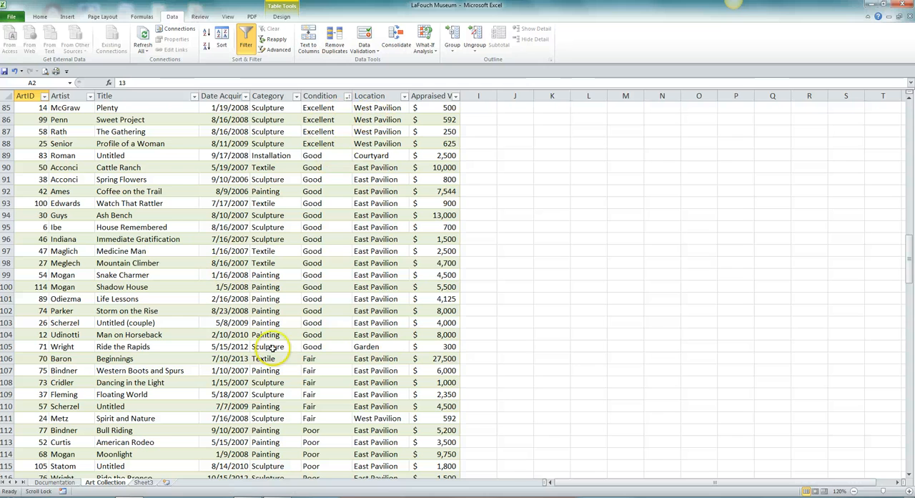
{"action": "scroll", "coordinate": [500, 247], "scroll_direction": "down", "scroll_amount": 3}
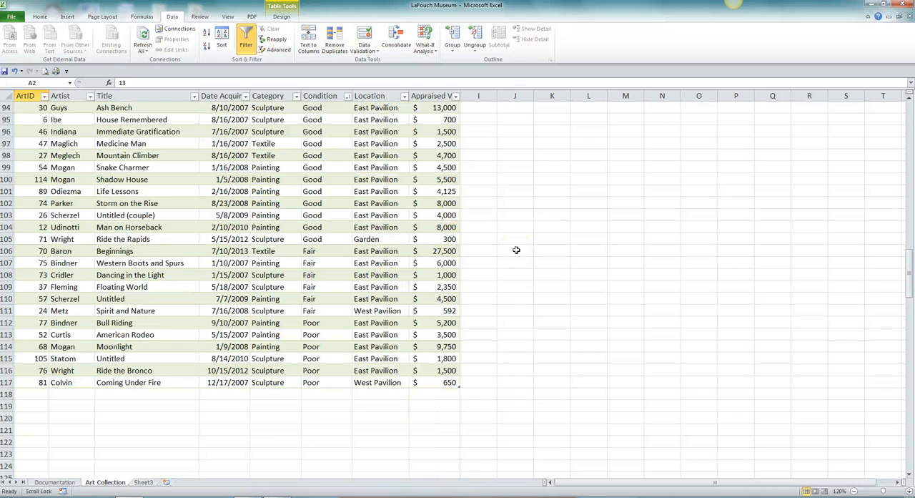
{"action": "scroll", "coordinate": [517, 250], "scroll_direction": "up", "scroll_amount": 7}
{"action": "scroll", "coordinate": [516, 249], "scroll_direction": "up", "scroll_amount": 8}
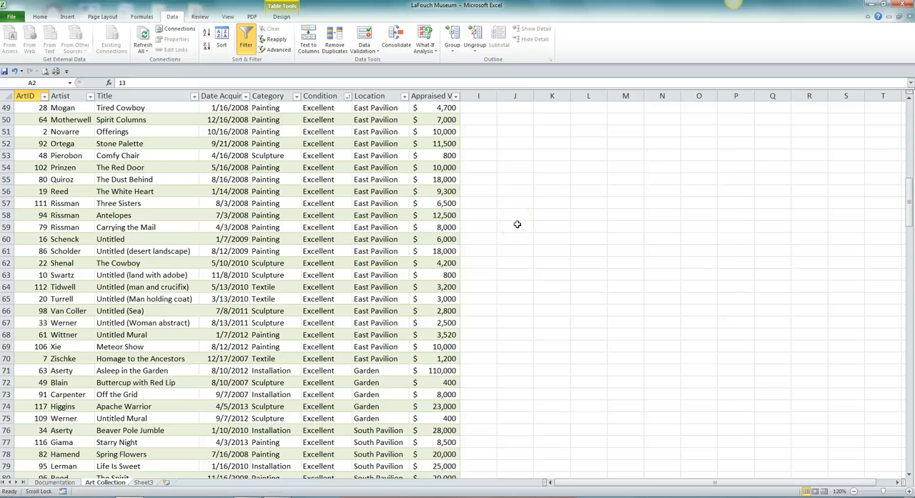
{"action": "scroll", "coordinate": [517, 223], "scroll_direction": "up", "scroll_amount": 4}
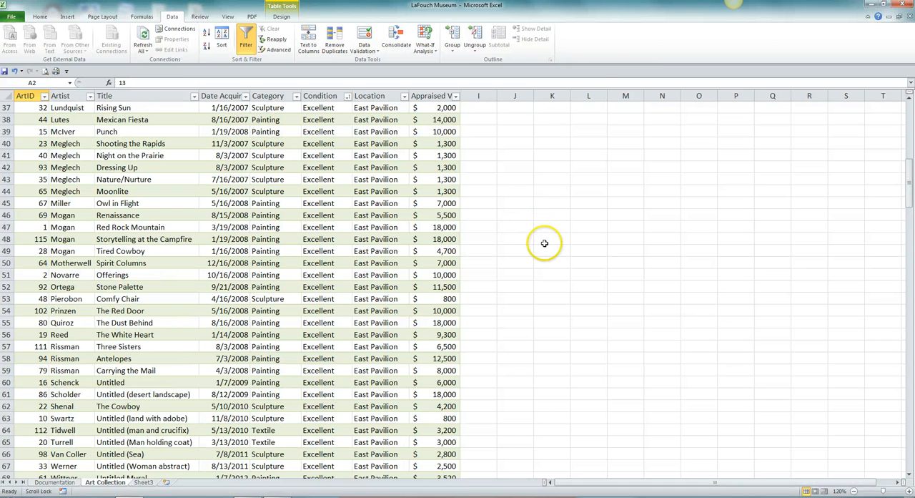